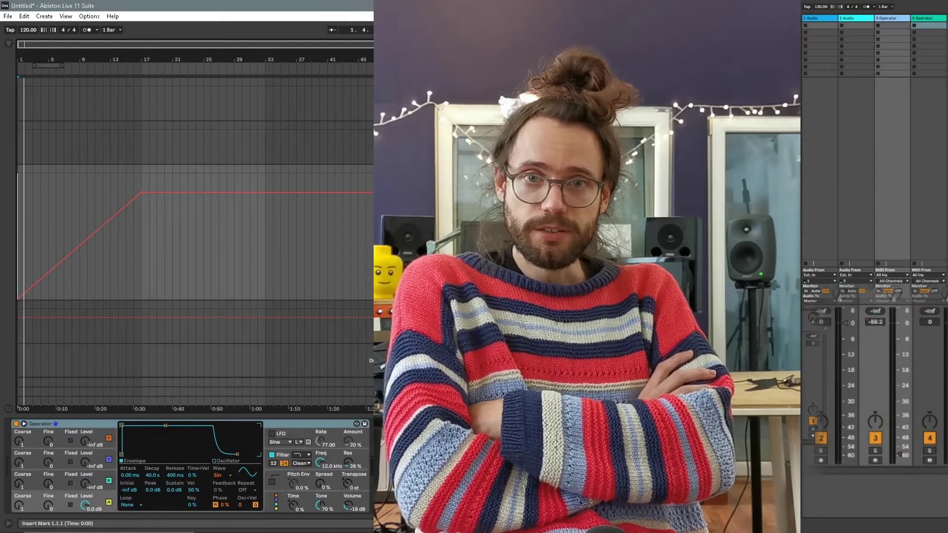
Play the arrangement with its volume automation, lower the third track's volume fader, and launch that track's first clip
{"action": "key", "text": "space"}
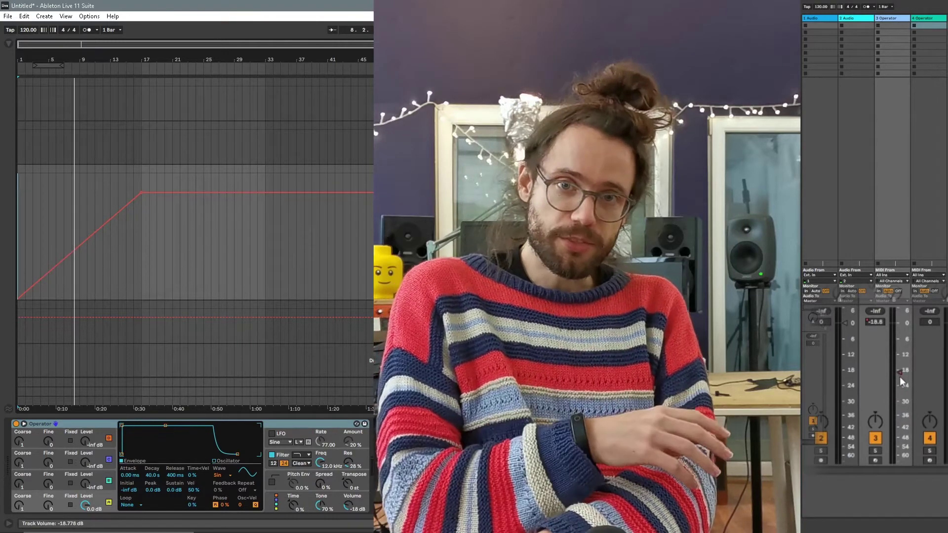
{"action": "left_click_drag", "start_coordinate": [901, 380], "coordinate": [902, 390]}
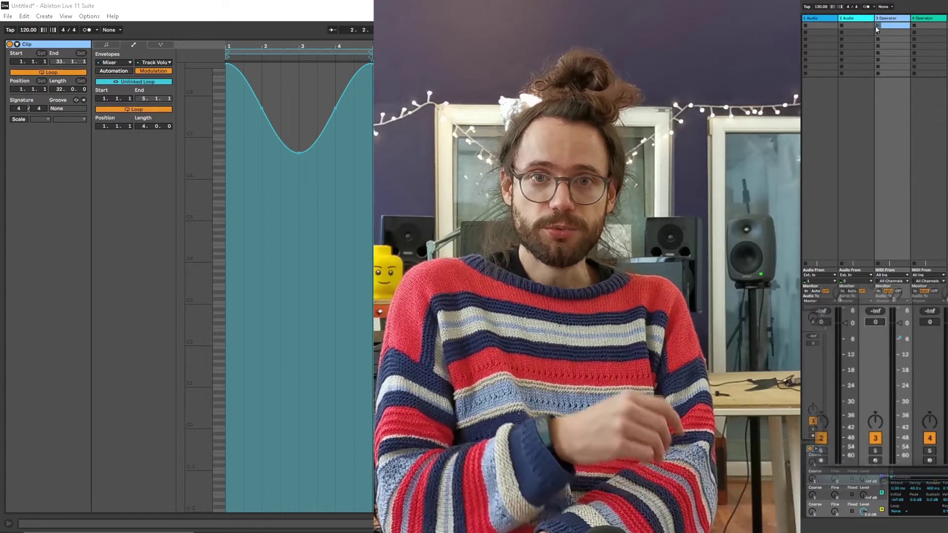
{"action": "left_click", "coordinate": [876, 25]}
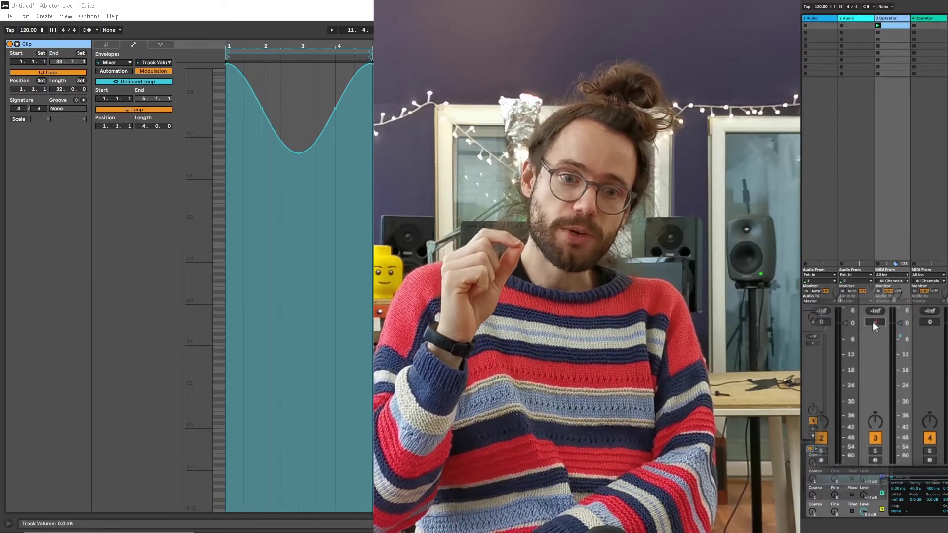
{"action": "key", "text": "Return"}
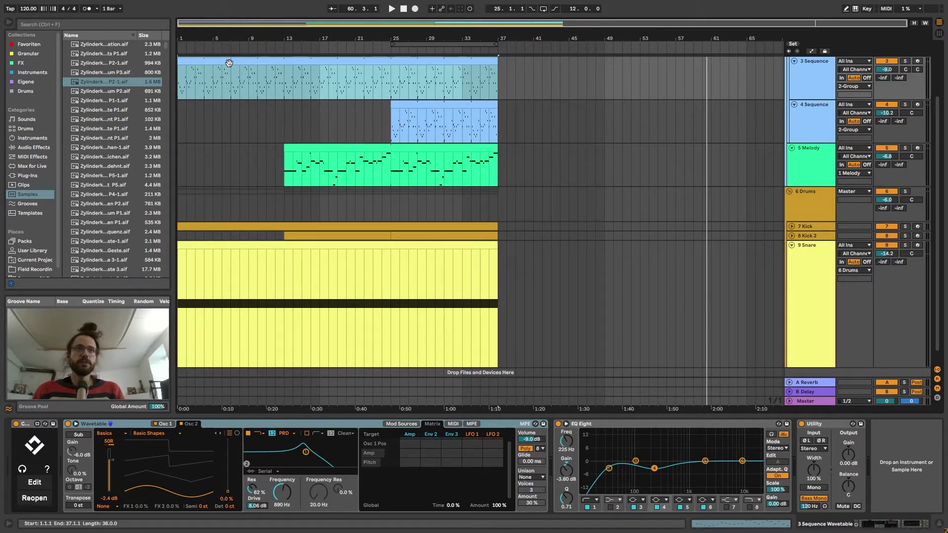
Play the song in Session View and examine the moving parameters on the Sequence Wavetable, Melody and Sequence Pigments tracks, then stop playback
{"action": "key", "text": "space"}
{"action": "key", "text": "Tab"}
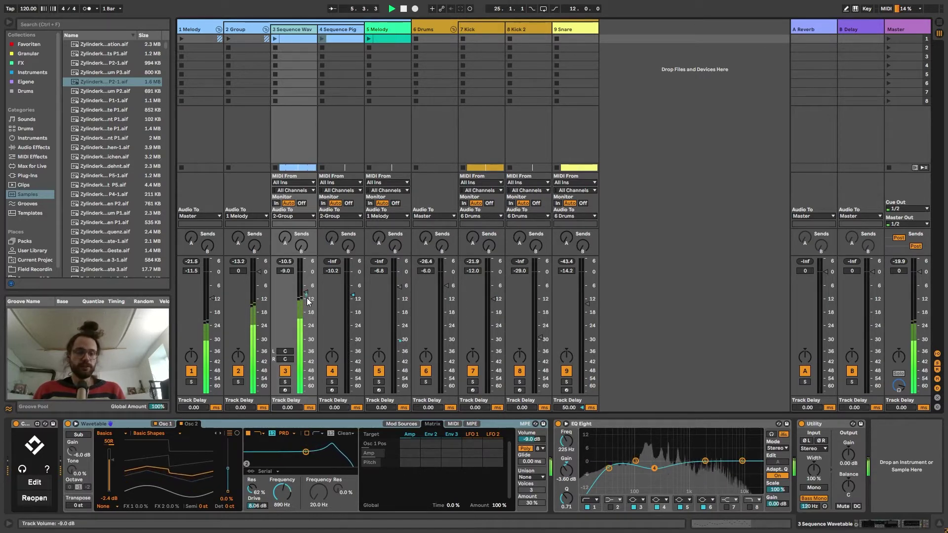
{"action": "left_click", "coordinate": [163, 425]}
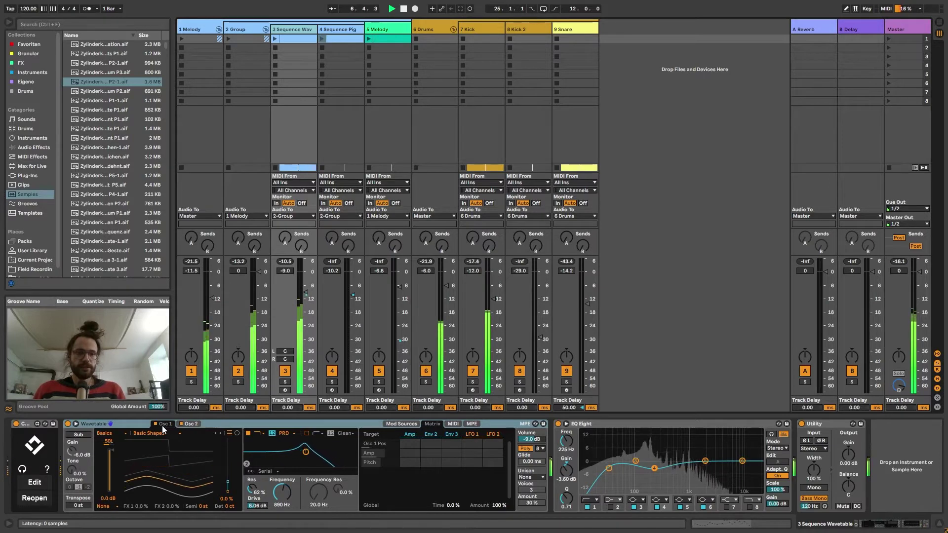
{"action": "left_click", "coordinate": [192, 424]}
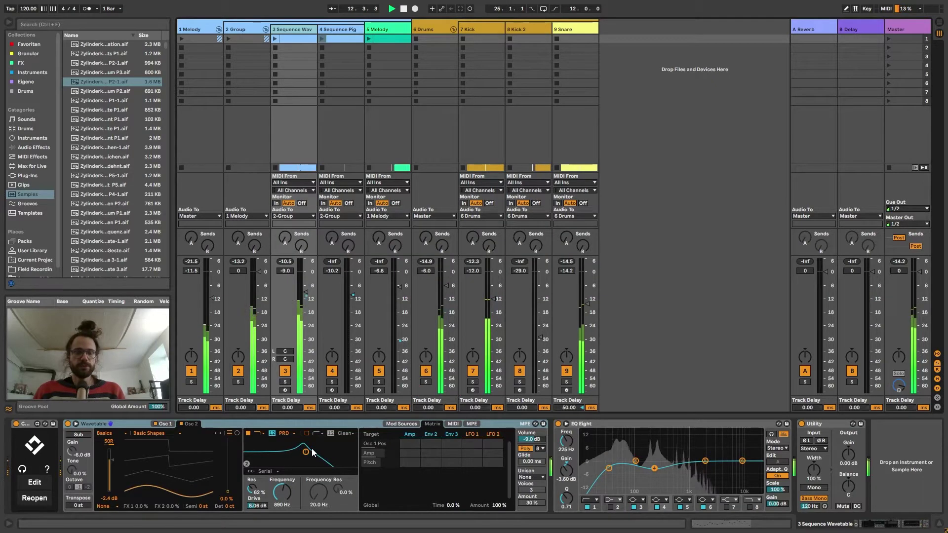
{"action": "left_click", "coordinate": [382, 27]}
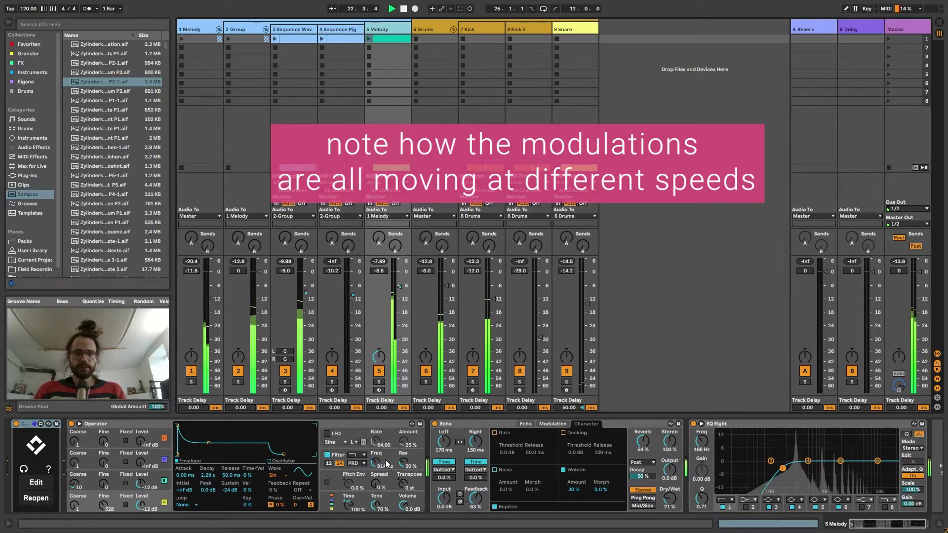
{"action": "left_click", "coordinate": [346, 30]}
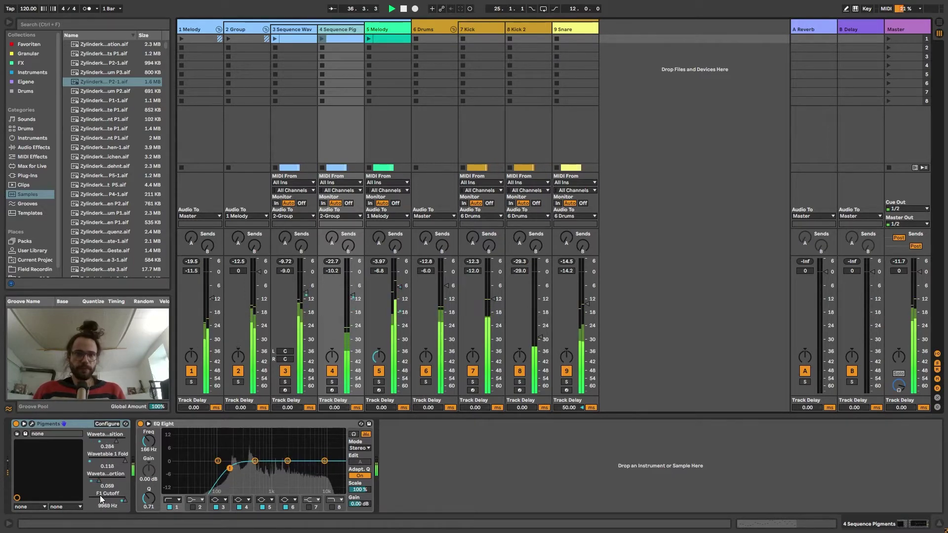
{"action": "left_click", "coordinate": [297, 38]}
{"action": "key", "text": "space"}
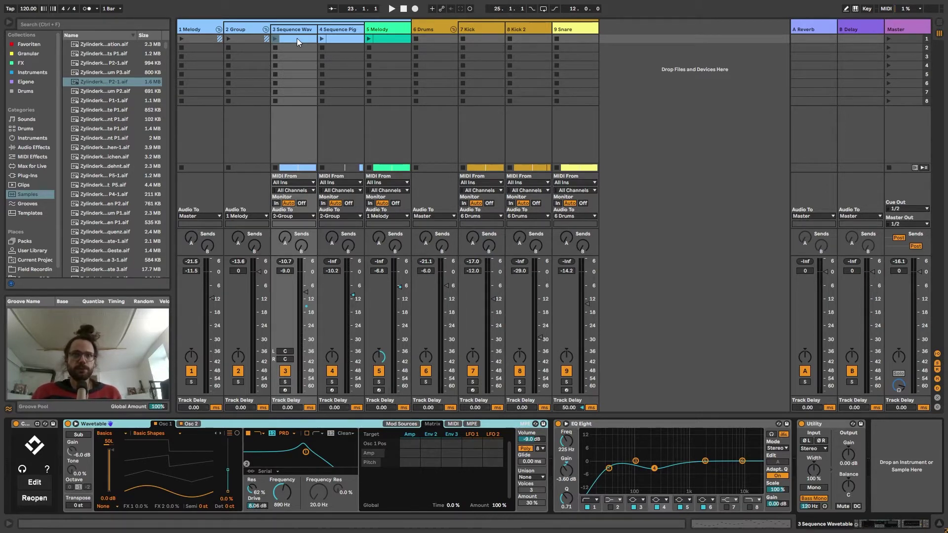
Open the envelopes of the Sequence Wavetable clip and compare the Automation and Modulation modes for Filter 2 Frequency
{"action": "double_click", "coordinate": [297, 38]}
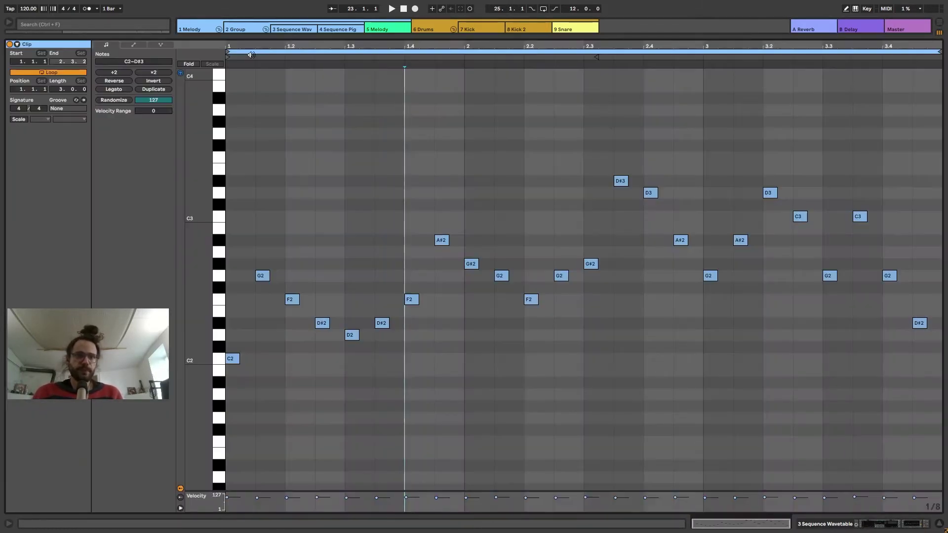
{"action": "left_click", "coordinate": [133, 44]}
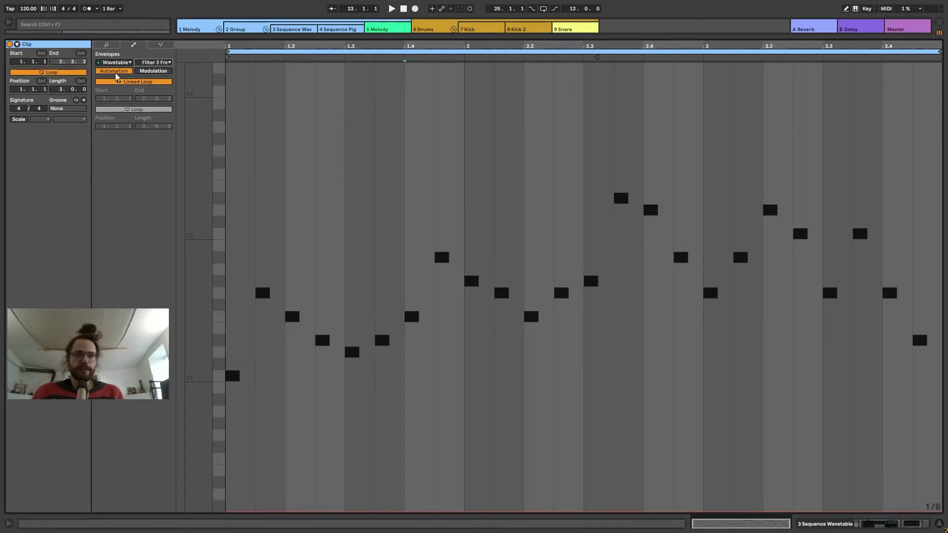
{"action": "left_click", "coordinate": [153, 72]}
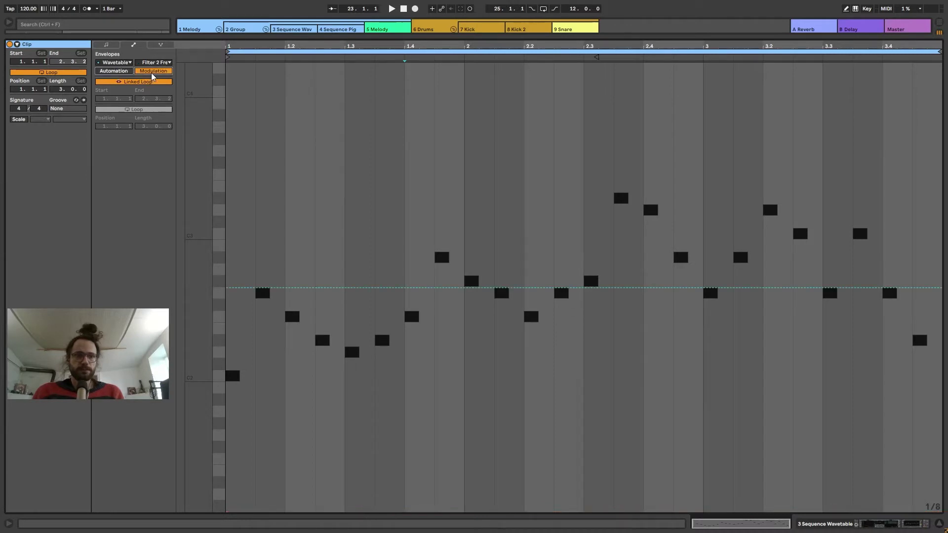
{"action": "left_click", "coordinate": [126, 72]}
{"action": "left_click", "coordinate": [150, 72]}
{"action": "left_click", "coordinate": [122, 72]}
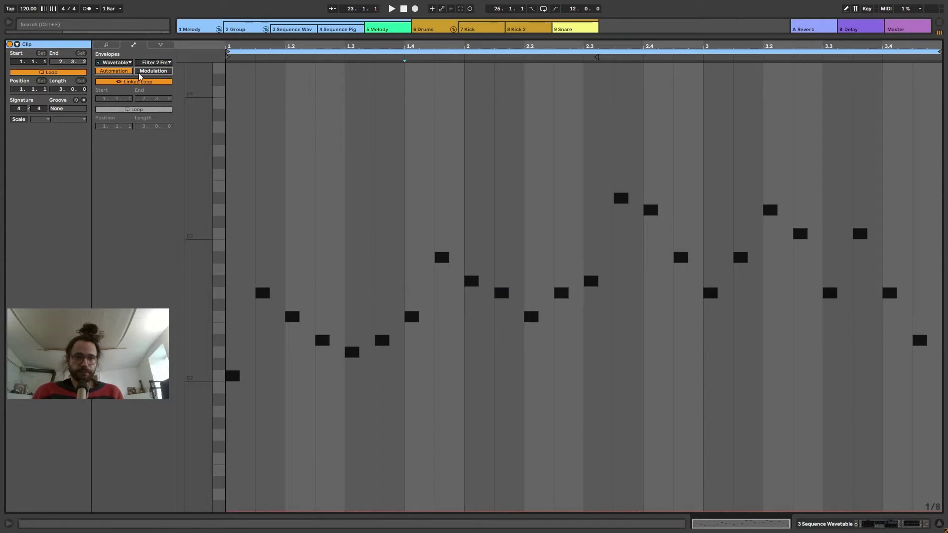
Raise the clip's Filter 2 Frequency automation line to just below mid-height and switch to its Modulation envelope
{"action": "left_click", "coordinate": [404, 514]}
{"action": "left_click_drag", "start_coordinate": [404, 514], "coordinate": [412, 323]}
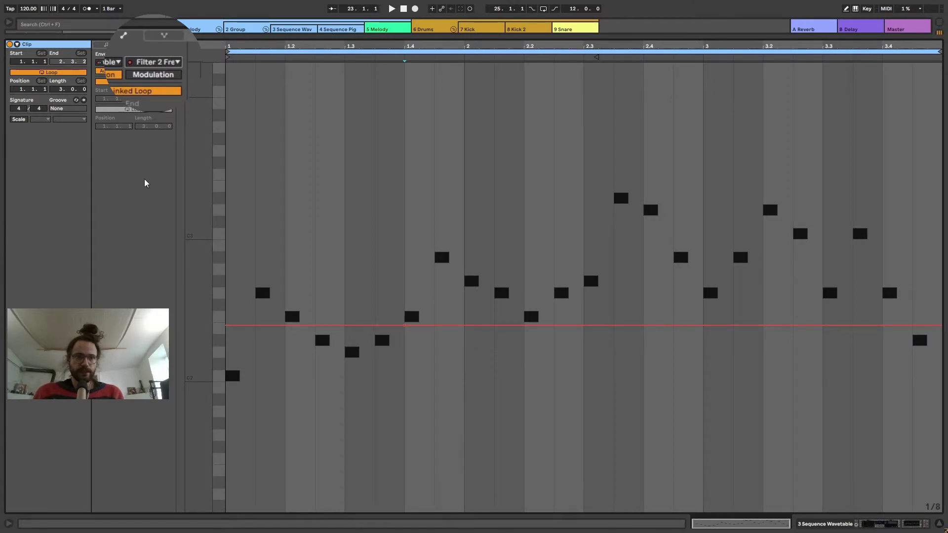
{"action": "left_click", "coordinate": [154, 71]}
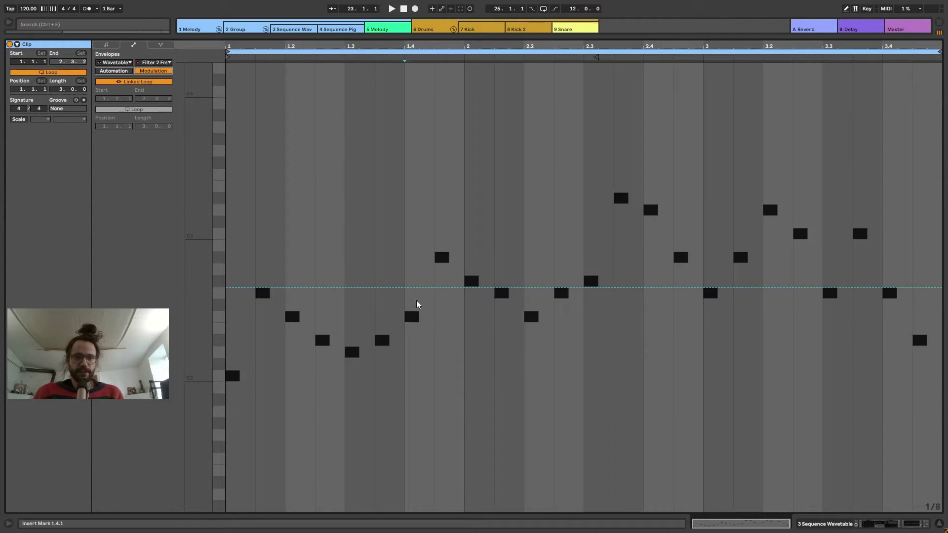
{"action": "mouse_move", "coordinate": [418, 281]}
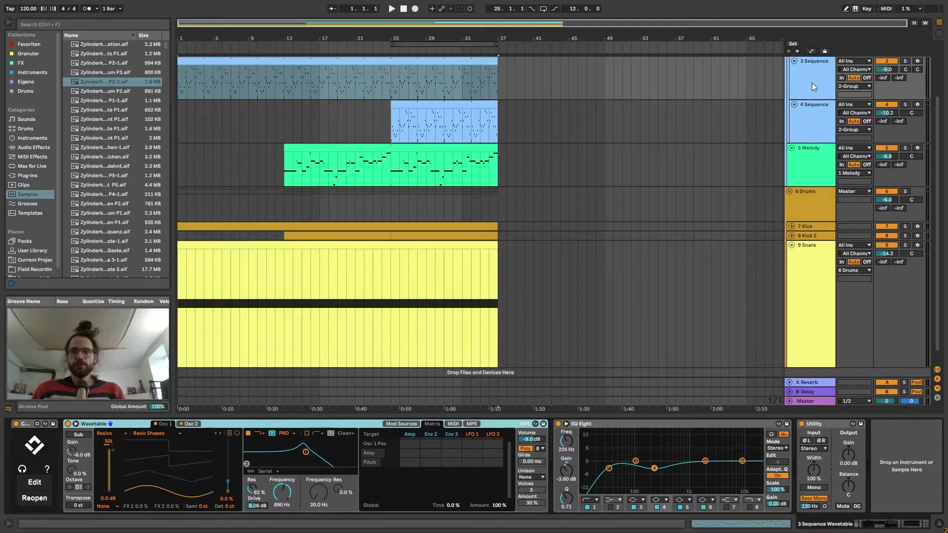
Show and hide the automation lanes in the Arrangement, and open the notes of the clip on track 3
{"action": "key", "text": "a"}
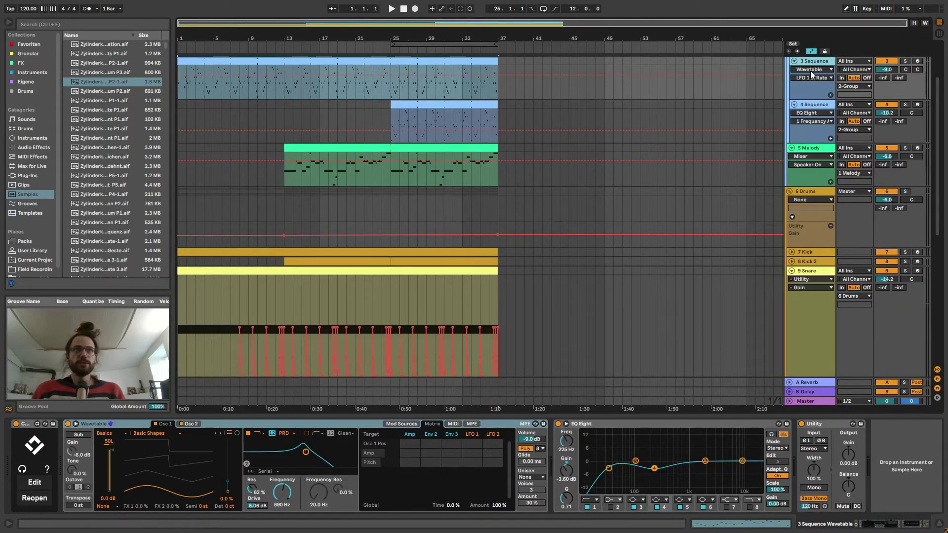
{"action": "key", "text": "a"}
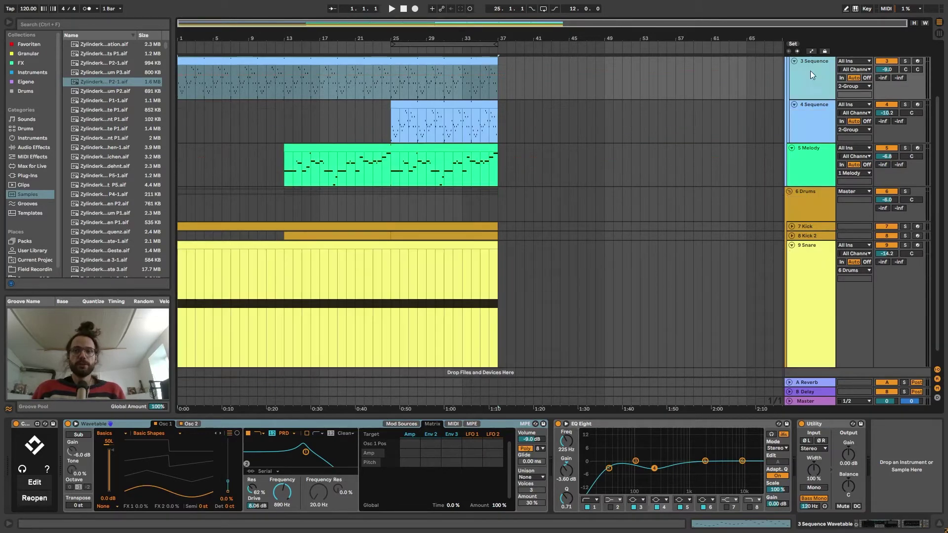
{"action": "double_click", "coordinate": [266, 70]}
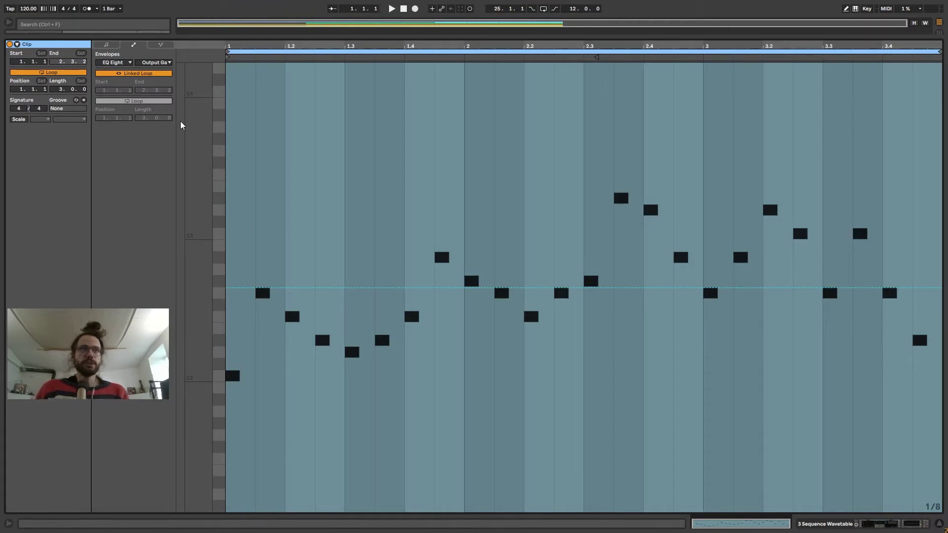
{"action": "left_click", "coordinate": [110, 44]}
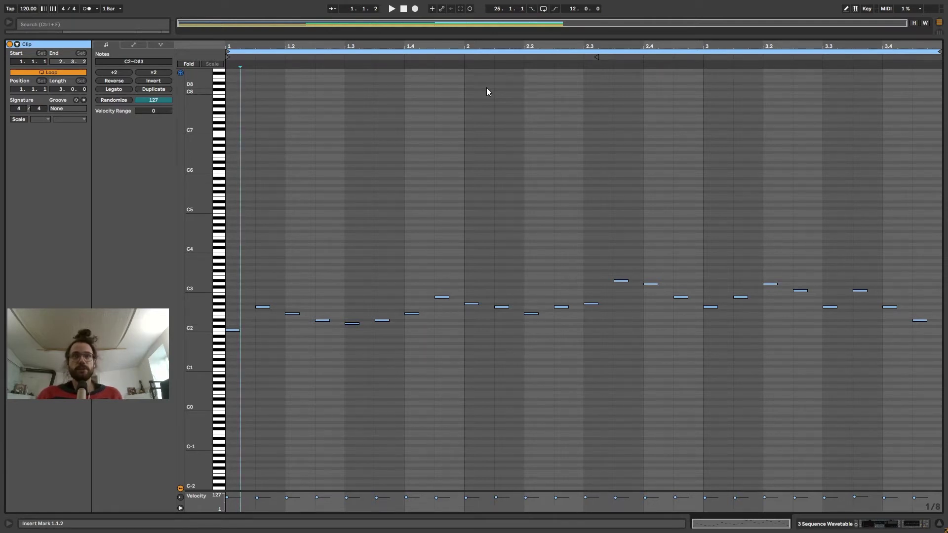
Unlink the Utility Gain envelope's loop from the clip and set the envelope loop length to 1.0.0
{"action": "left_click", "coordinate": [134, 45]}
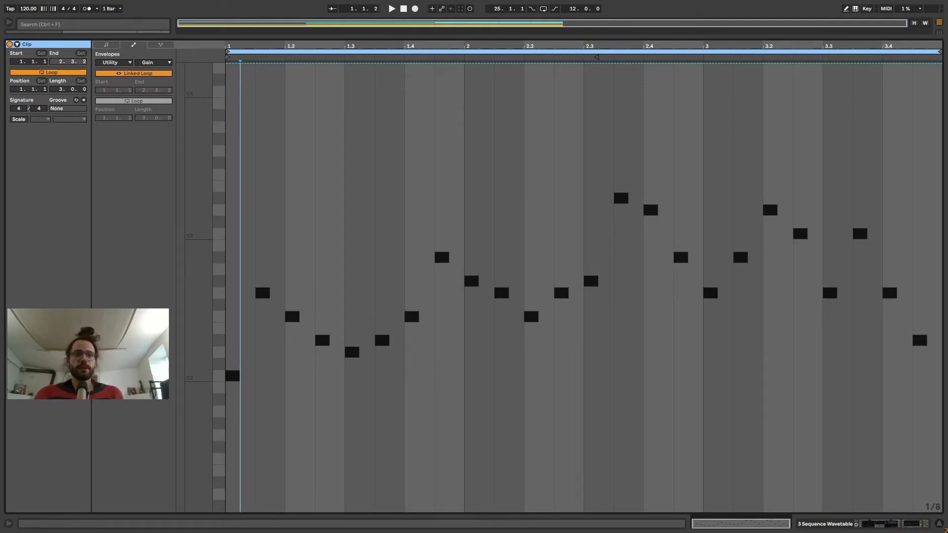
{"action": "left_click", "coordinate": [137, 74]}
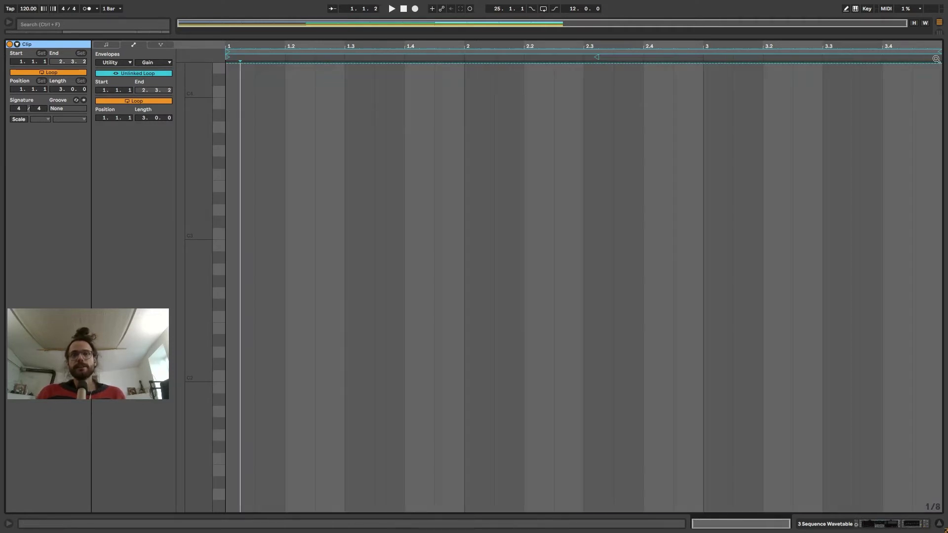
{"action": "left_click_drag", "start_coordinate": [937, 52], "coordinate": [526, 75]}
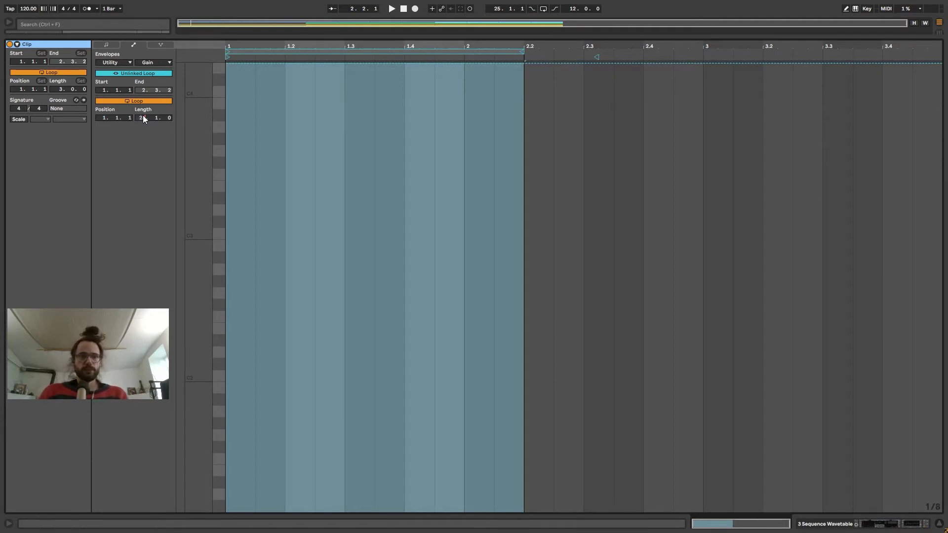
{"action": "scroll", "coordinate": [143, 117], "scroll_direction": "down", "scroll_amount": 1}
{"action": "scroll", "coordinate": [142, 118], "scroll_direction": "up", "scroll_amount": 20}
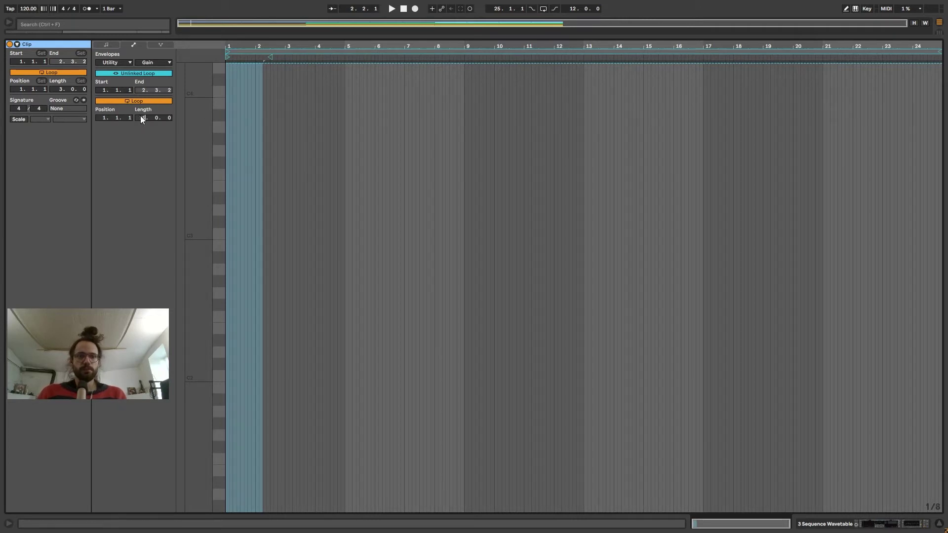
{"action": "scroll", "coordinate": [141, 118], "scroll_direction": "down", "scroll_amount": 20}
{"action": "left_click", "coordinate": [510, 251]}
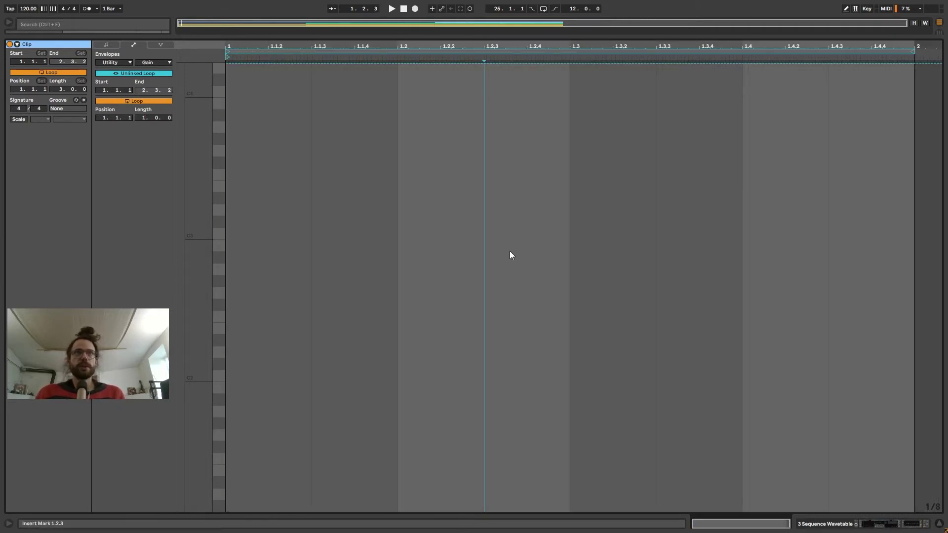
Shape the Gain envelope with breakpoints at 1.1.3 (100 %), 1.2 (85.9 %) and a lower one at 1.3, curving the last descent downward
{"action": "left_click", "coordinate": [403, 64]}
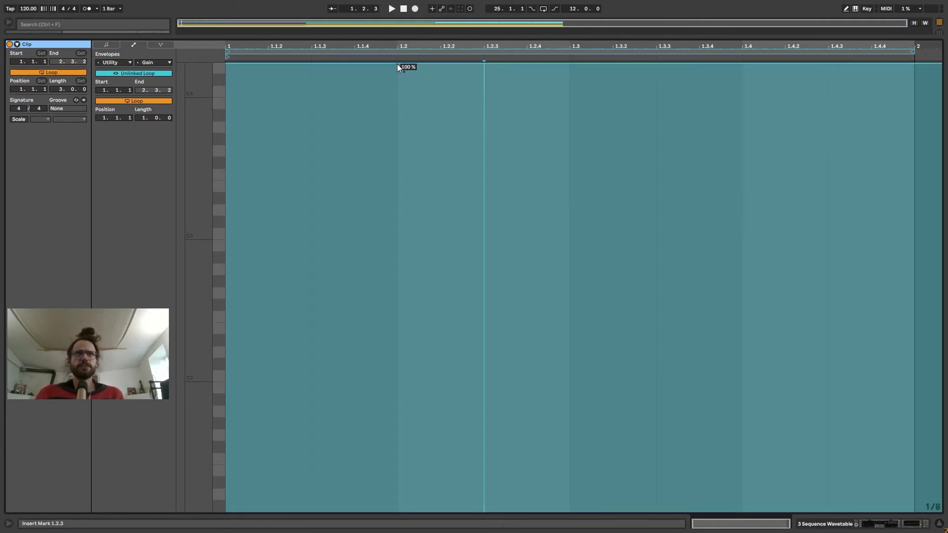
{"action": "left_click_drag", "start_coordinate": [398, 64], "coordinate": [397, 127]}
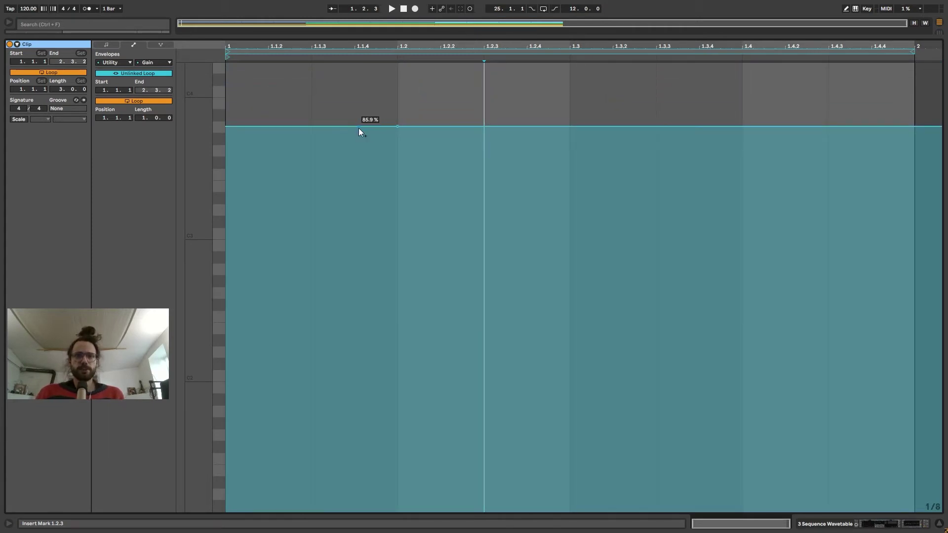
{"action": "left_click_drag", "start_coordinate": [312, 126], "coordinate": [311, 63]}
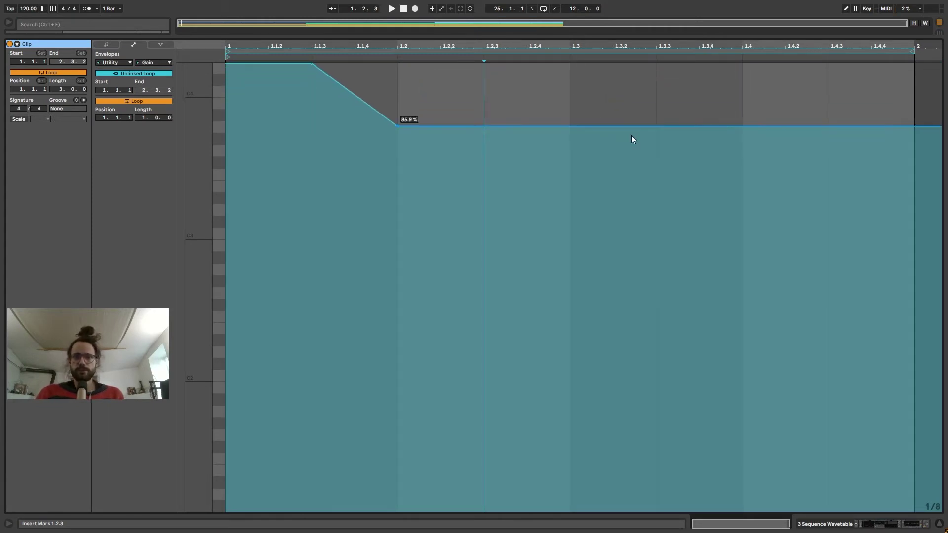
{"action": "left_click_drag", "start_coordinate": [569, 127], "coordinate": [569, 230]}
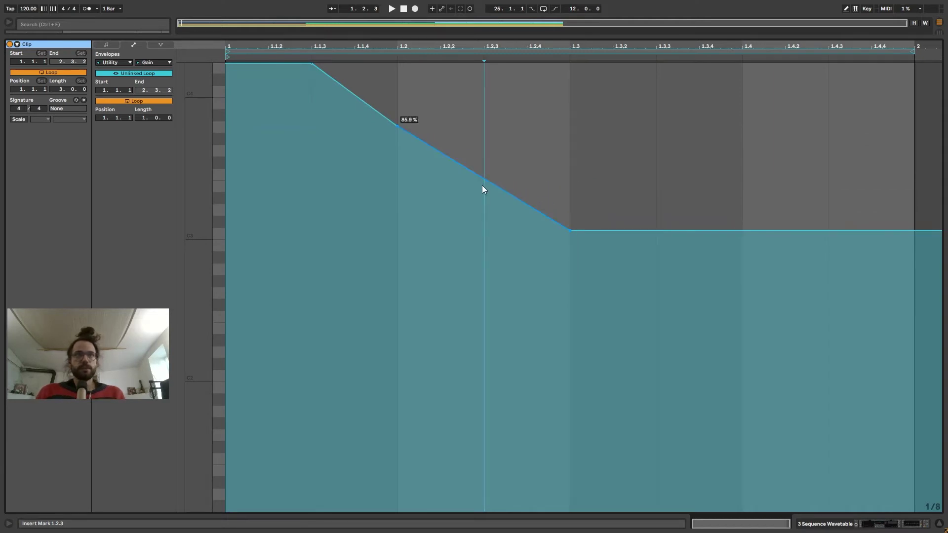
{"action": "mouse_move", "coordinate": [482, 186]}
{"action": "left_mouse_down"}
{"action": "mouse_move", "coordinate": [482, 213]}
{"action": "mouse_move", "coordinate": [482, 145]}
{"action": "mouse_move", "coordinate": [482, 197]}
{"action": "mouse_move", "coordinate": [482, 154]}
{"action": "mouse_move", "coordinate": [483, 198]}
{"action": "mouse_move", "coordinate": [466, 191]}
{"action": "left_mouse_up"}
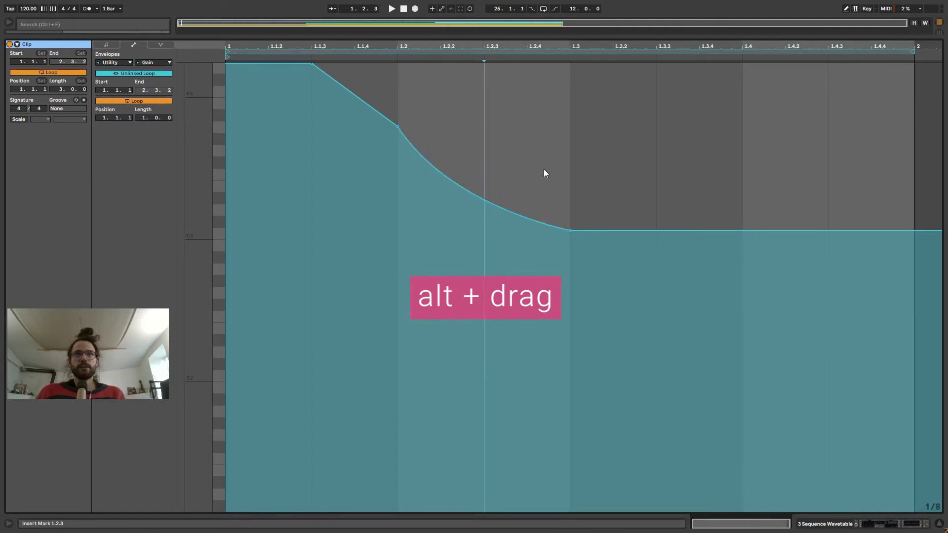
Insert a sine shape into the Gain envelope between 1.3.1 and 1.4.1
{"action": "left_click_drag", "start_coordinate": [570, 171], "coordinate": [745, 164]}
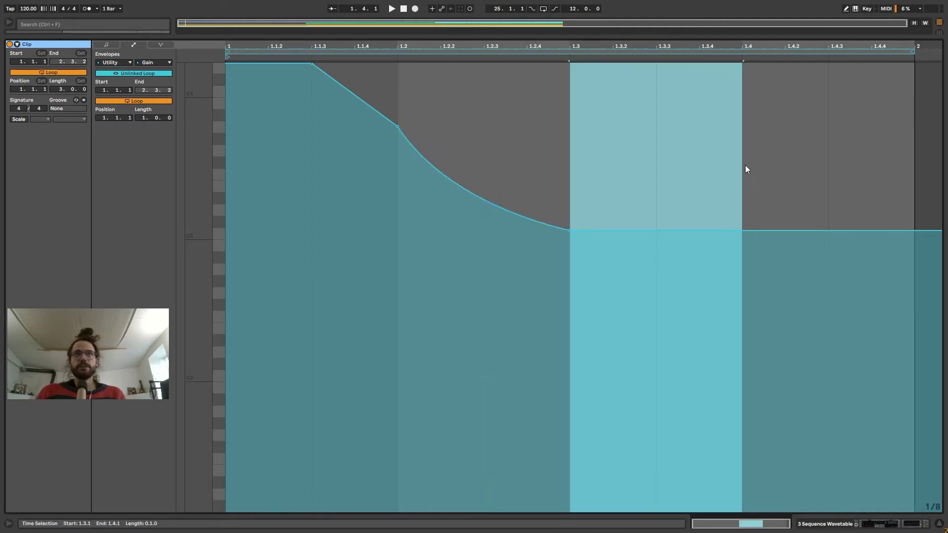
{"action": "right_click", "coordinate": [663, 193]}
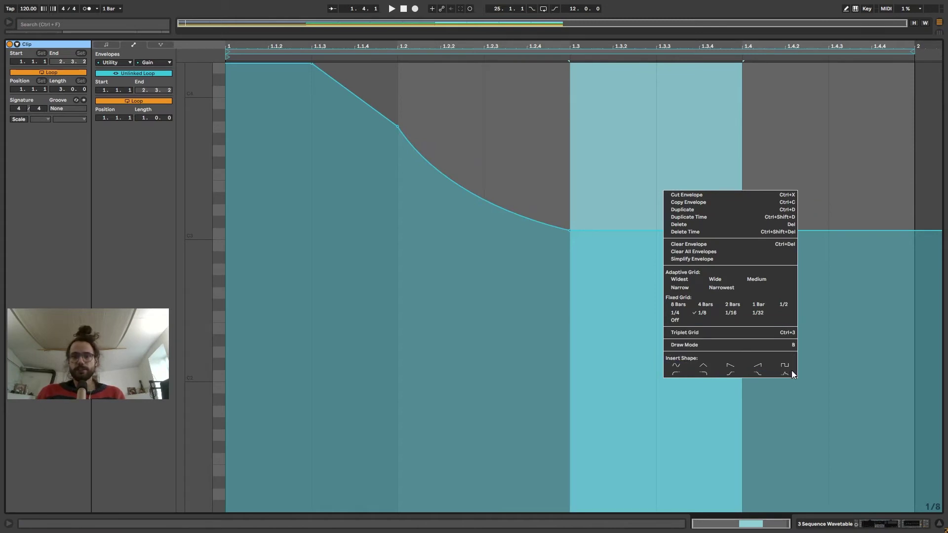
{"action": "left_click", "coordinate": [669, 369]}
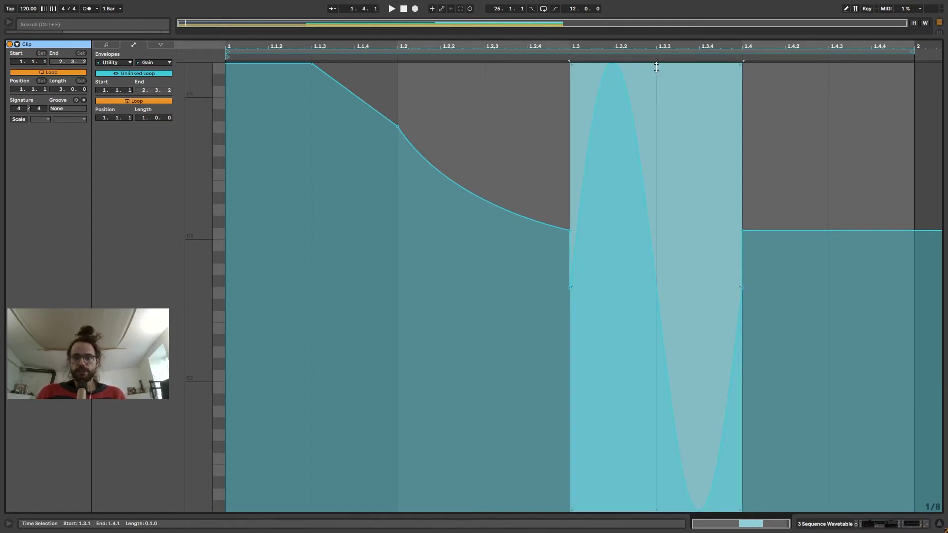
Try the corner handles of the sine selection and compress the sine's height symmetrically about its centre
{"action": "mouse_move", "coordinate": [572, 64]}
{"action": "left_mouse_down"}
{"action": "mouse_move", "coordinate": [572, 101]}
{"action": "mouse_move", "coordinate": [571, 64]}
{"action": "left_mouse_up"}
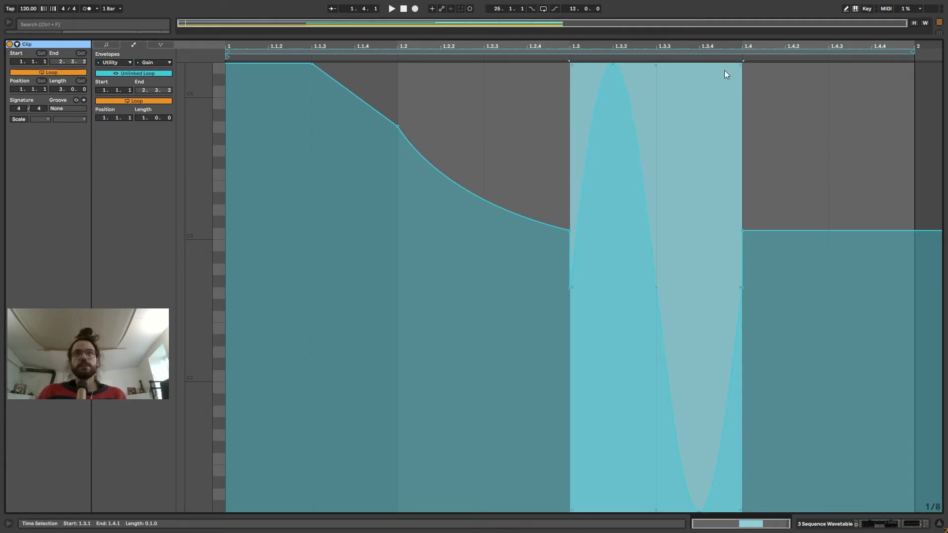
{"action": "left_click_drag", "start_coordinate": [743, 64], "coordinate": [743, 181]}
{"action": "mouse_move", "coordinate": [740, 288]}
{"action": "left_mouse_down"}
{"action": "mouse_move", "coordinate": [399, 288]}
{"action": "mouse_move", "coordinate": [741, 288]}
{"action": "left_mouse_up"}
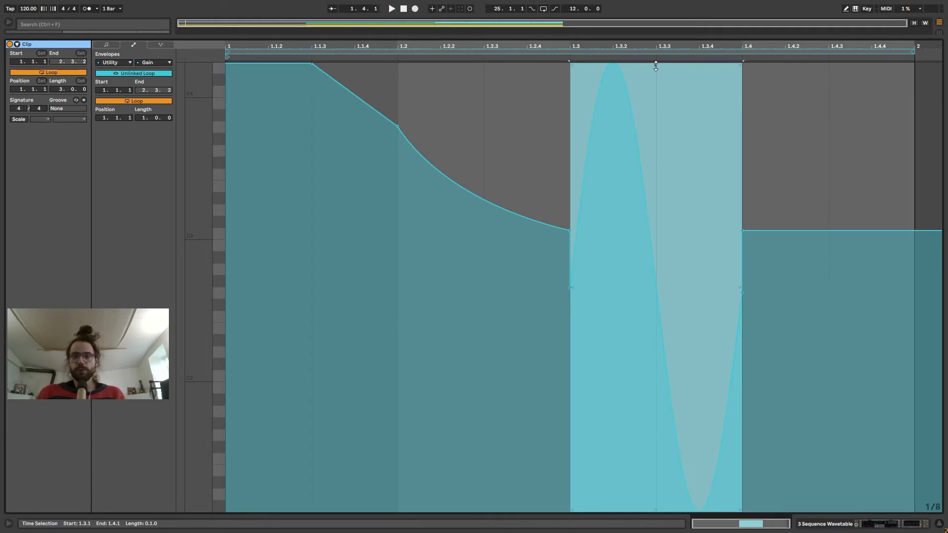
{"action": "left_click_drag", "start_coordinate": [656, 66], "coordinate": [656, 97]}
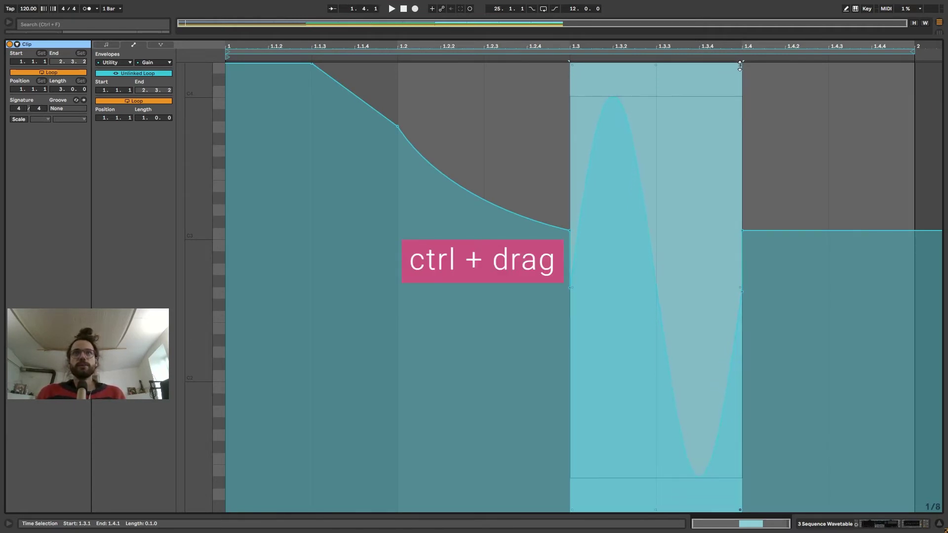
Reselect the envelope from 1.3.1 to 1.4.1 and taper the sine symmetrically toward its end
{"action": "left_click", "coordinate": [742, 65]}
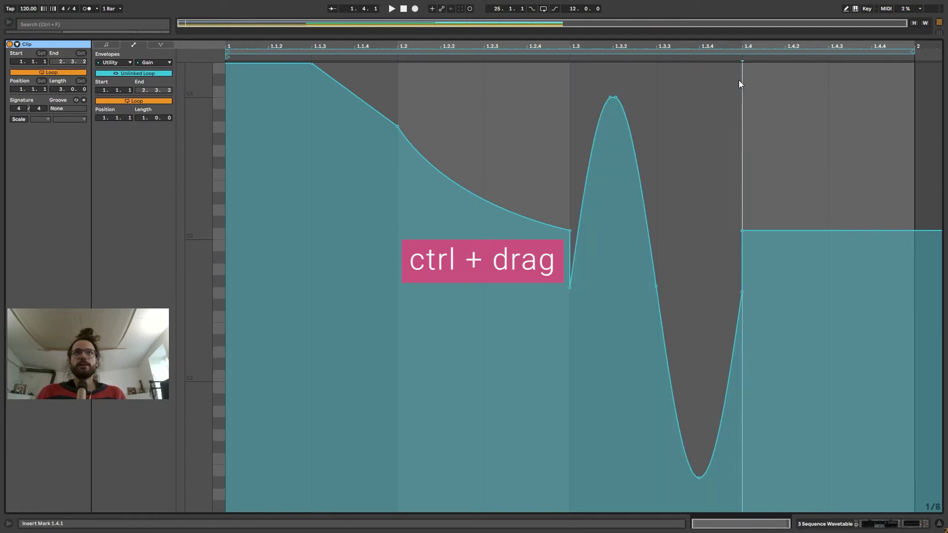
{"action": "left_click_drag", "start_coordinate": [739, 80], "coordinate": [563, 104]}
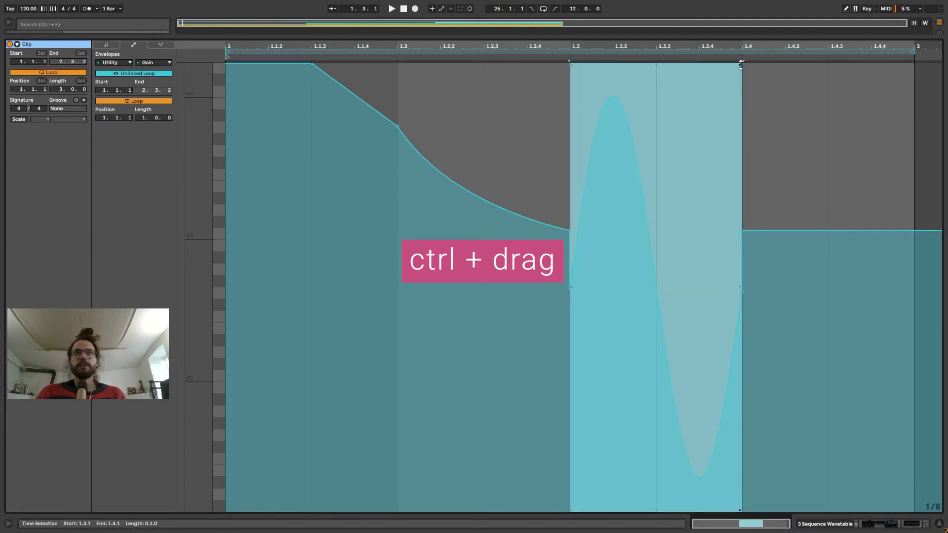
{"action": "left_click_drag", "start_coordinate": [738, 63], "coordinate": [739, 101]}
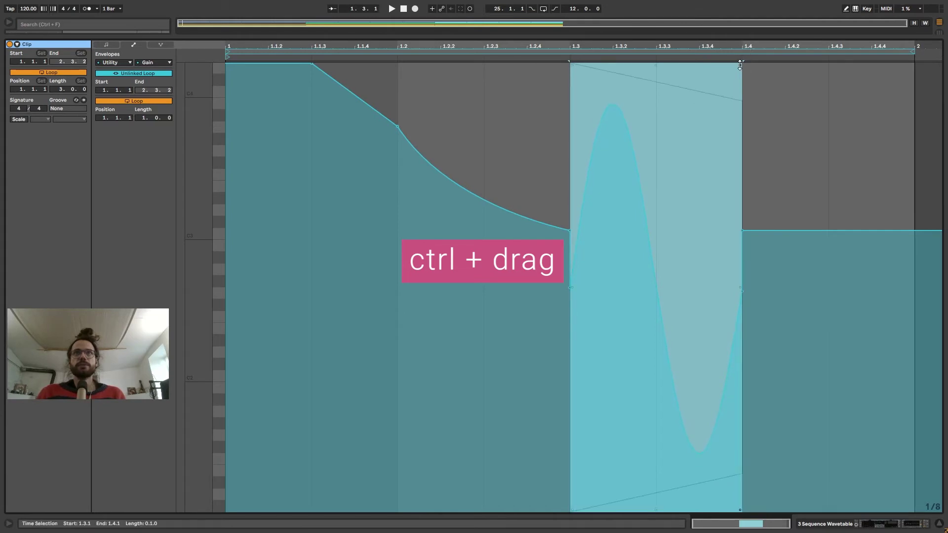